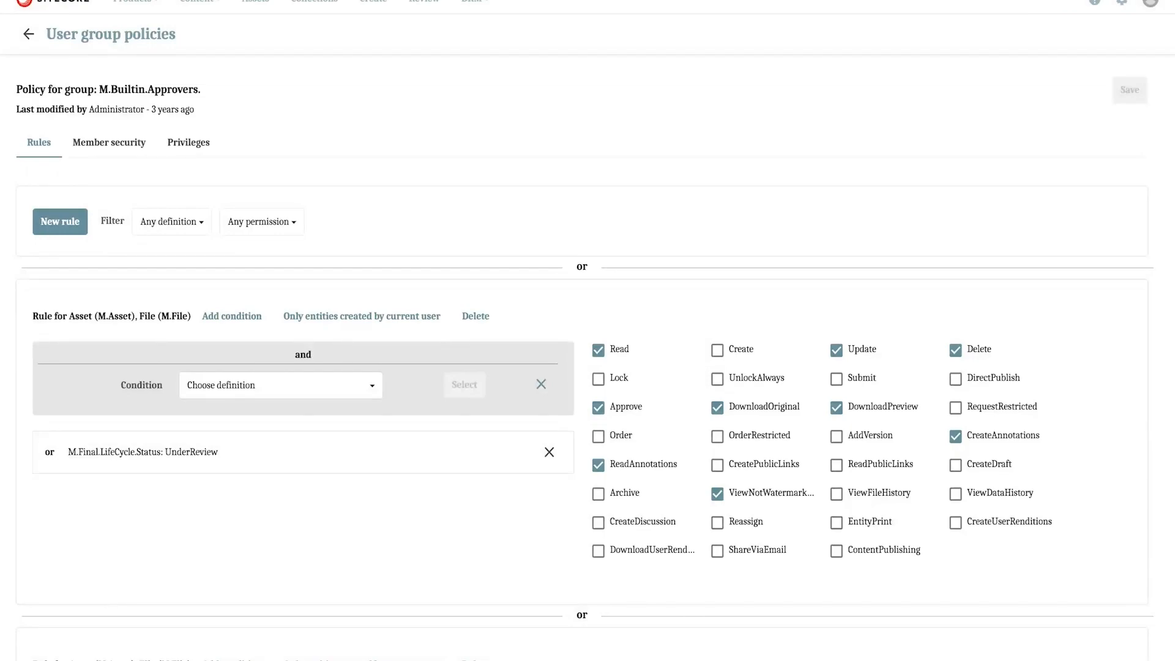
Step: Search the user groups for "approver" and open the policy of the M.Builtin.Approvers group
click(35, 44)
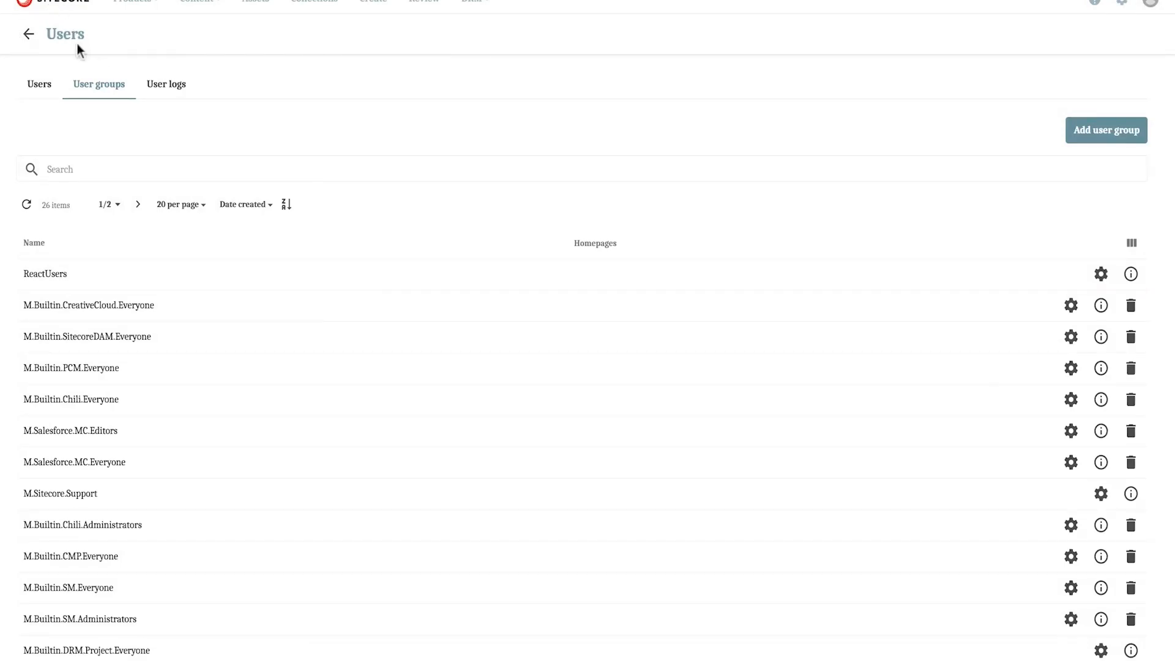
click(86, 159)
text(approver)
key(Return)
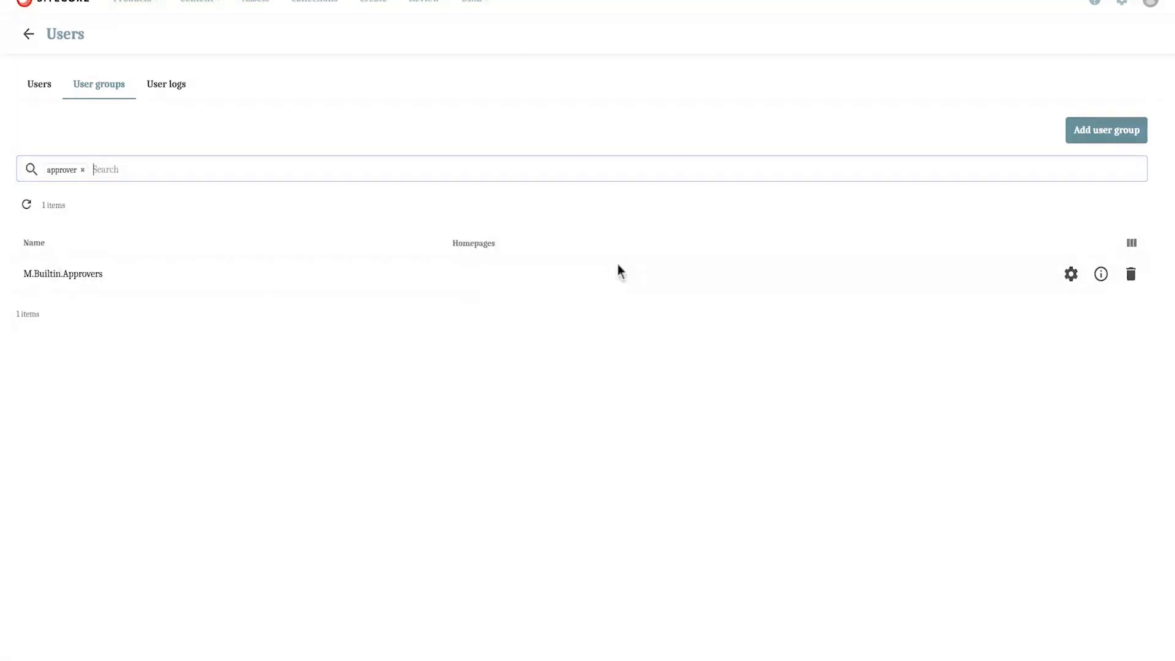
click(1071, 275)
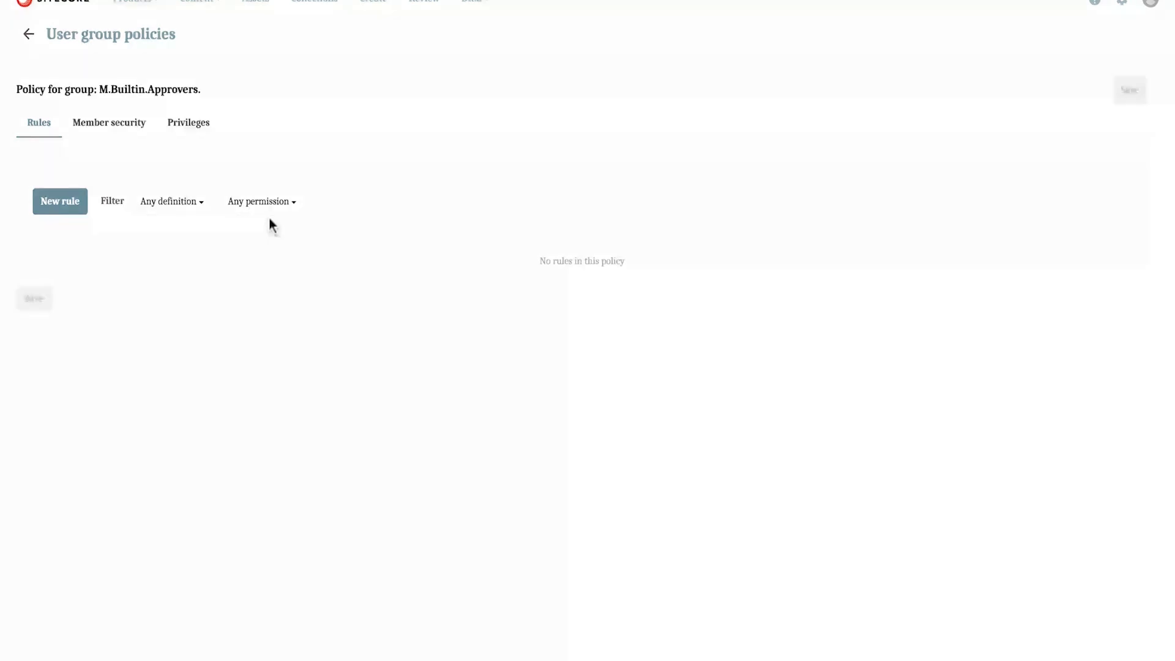
Step: Filter the group's policy rules by the Public link (M.PublicLink) definition
click(188, 202)
text(public)
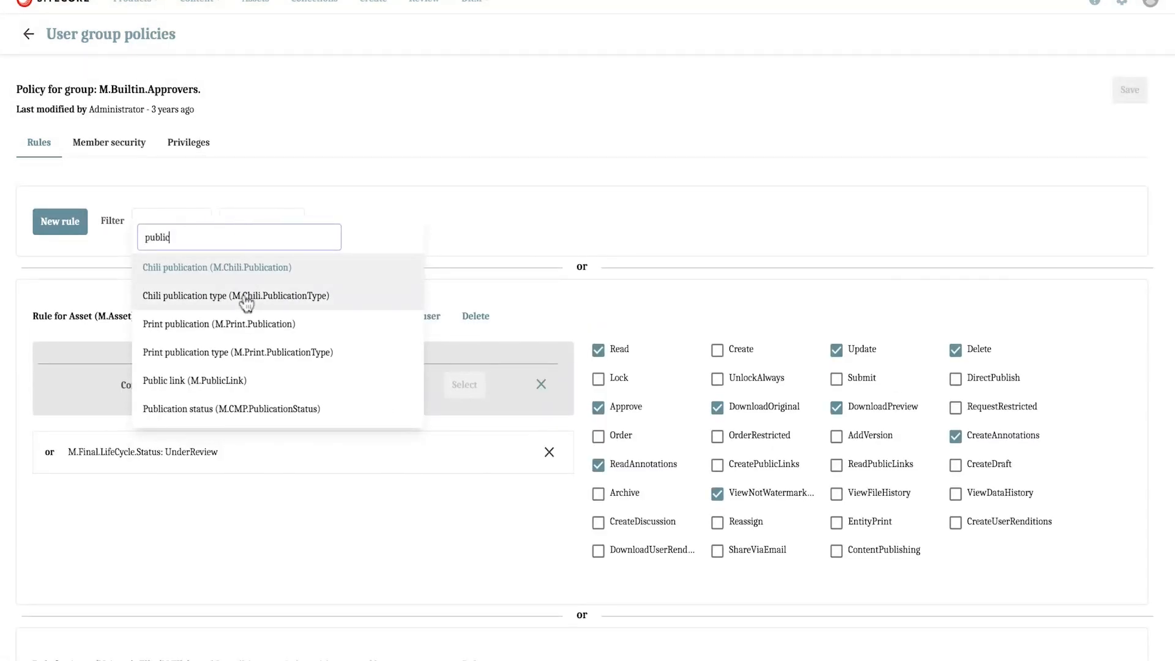
click(241, 382)
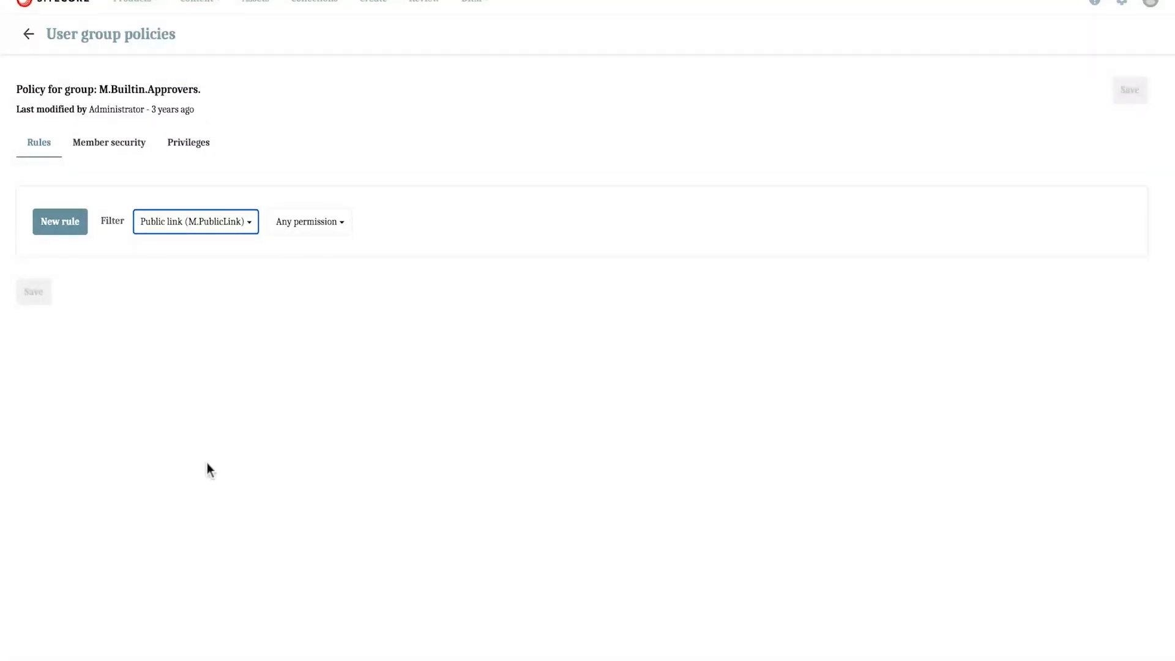
Step: Create a new policy rule for the Public link (M.PublicLink) definition
click(56, 224)
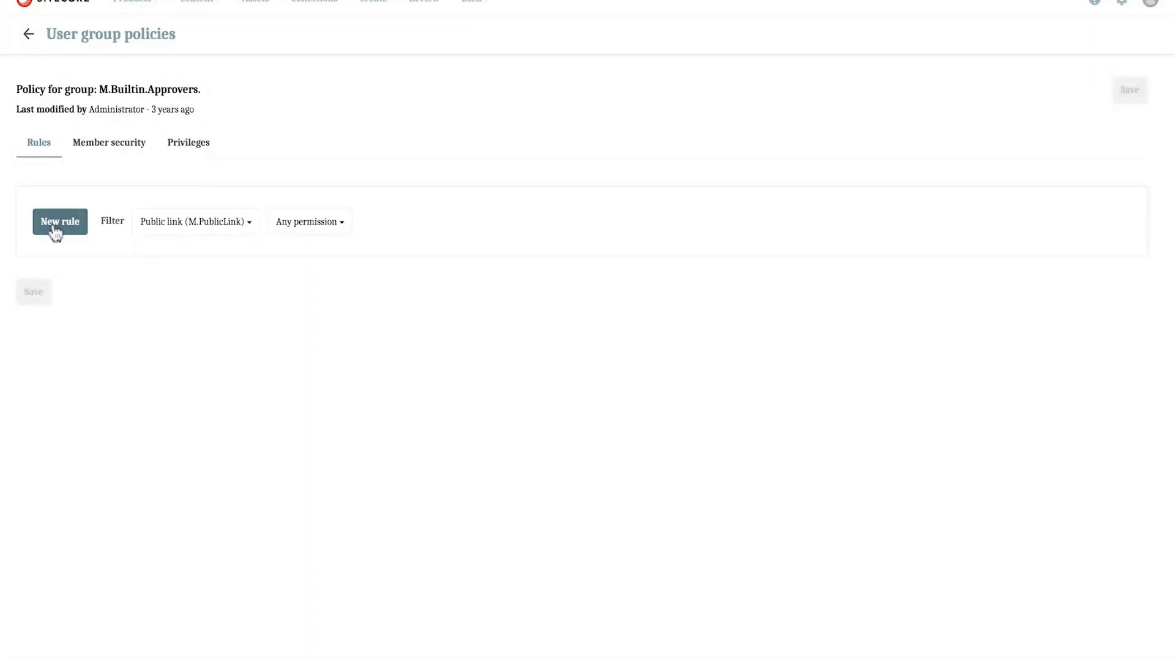
click(417, 270)
text(pub lic)
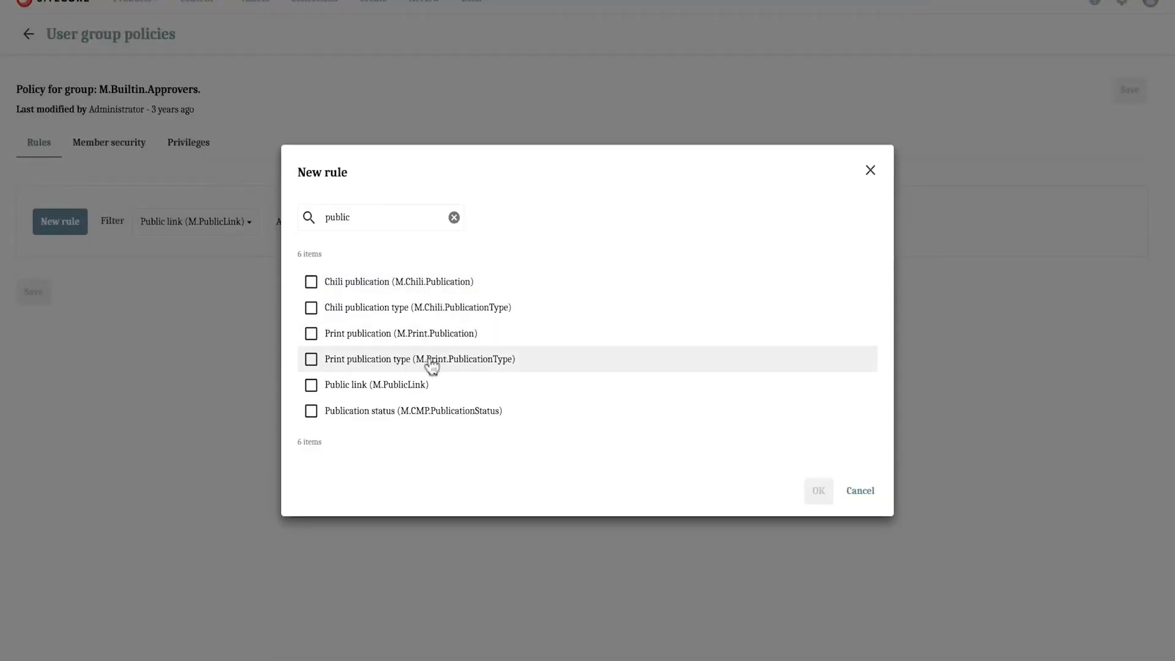
click(421, 386)
click(818, 491)
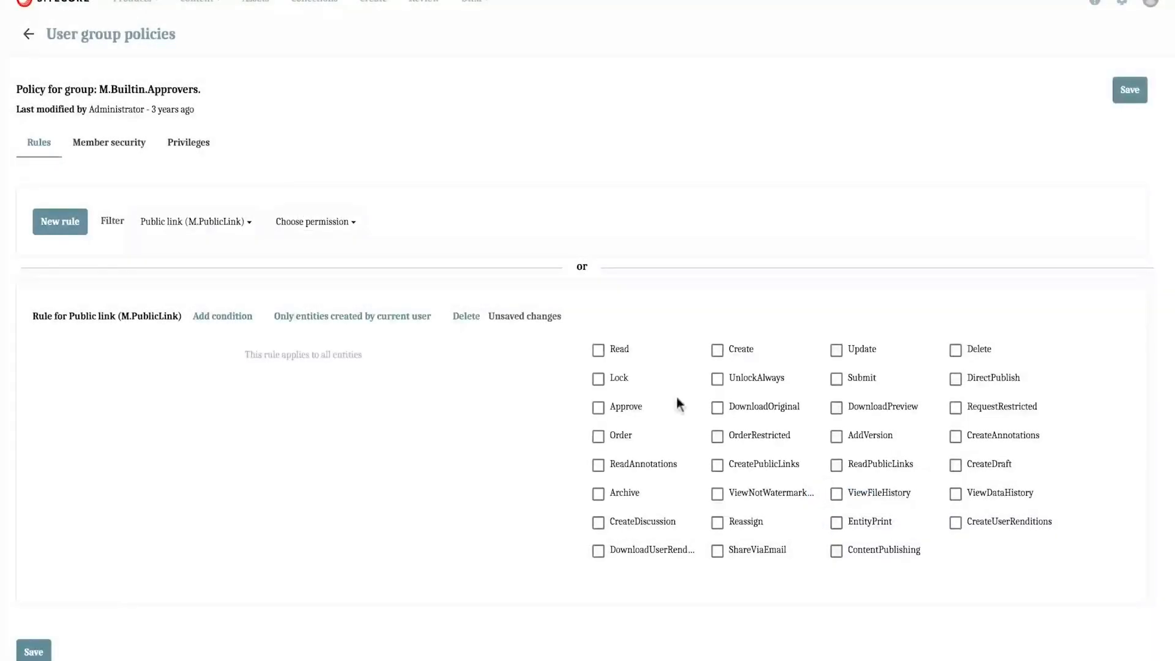
Step: Grant Read, Create, Update and Delete permissions in the Public link rule and save the policy
click(598, 350)
click(717, 351)
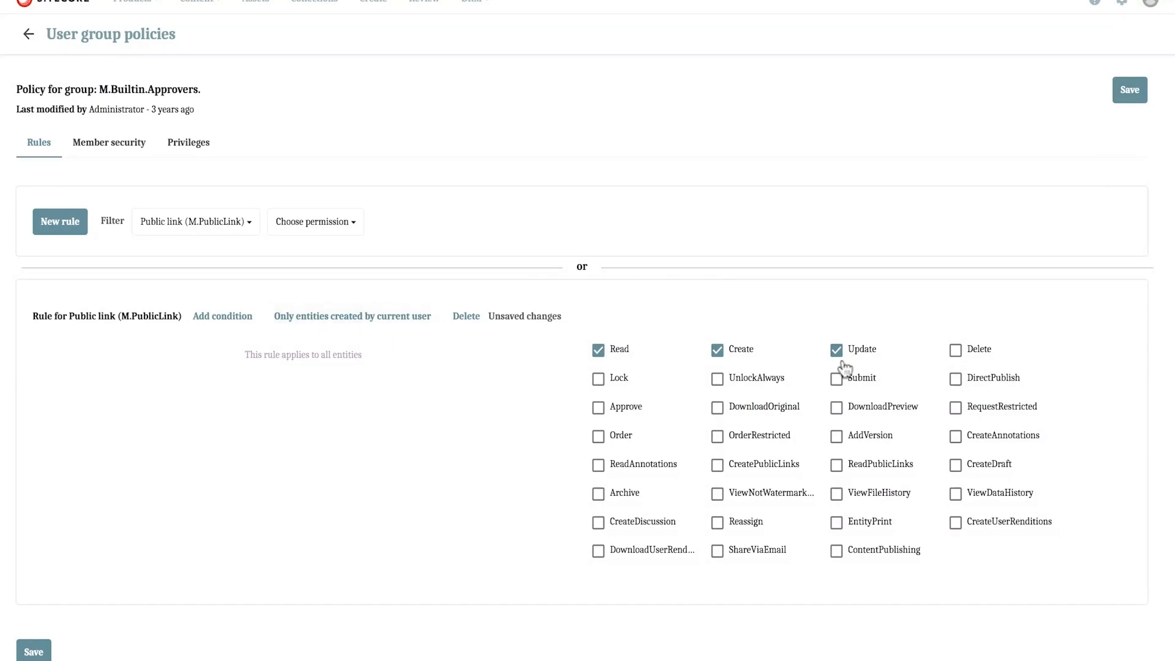
click(966, 349)
click(1130, 90)
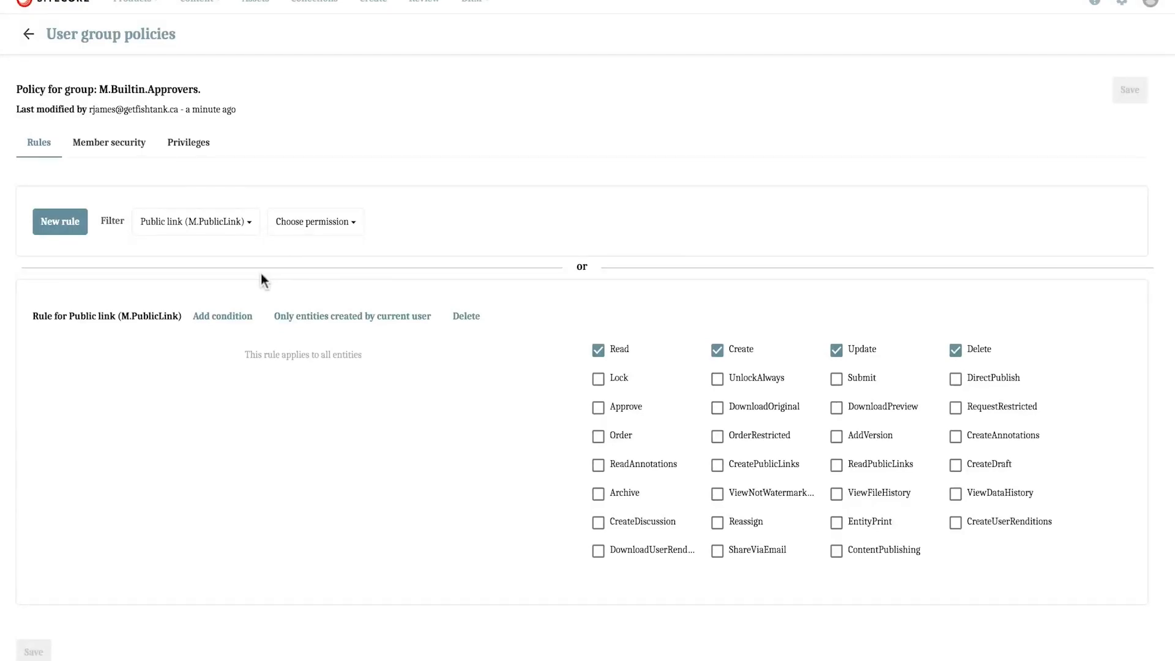
Step: Filter the policy rules by the Portal page (Portal.Page) definition and review the pages listed in its rule
click(163, 231)
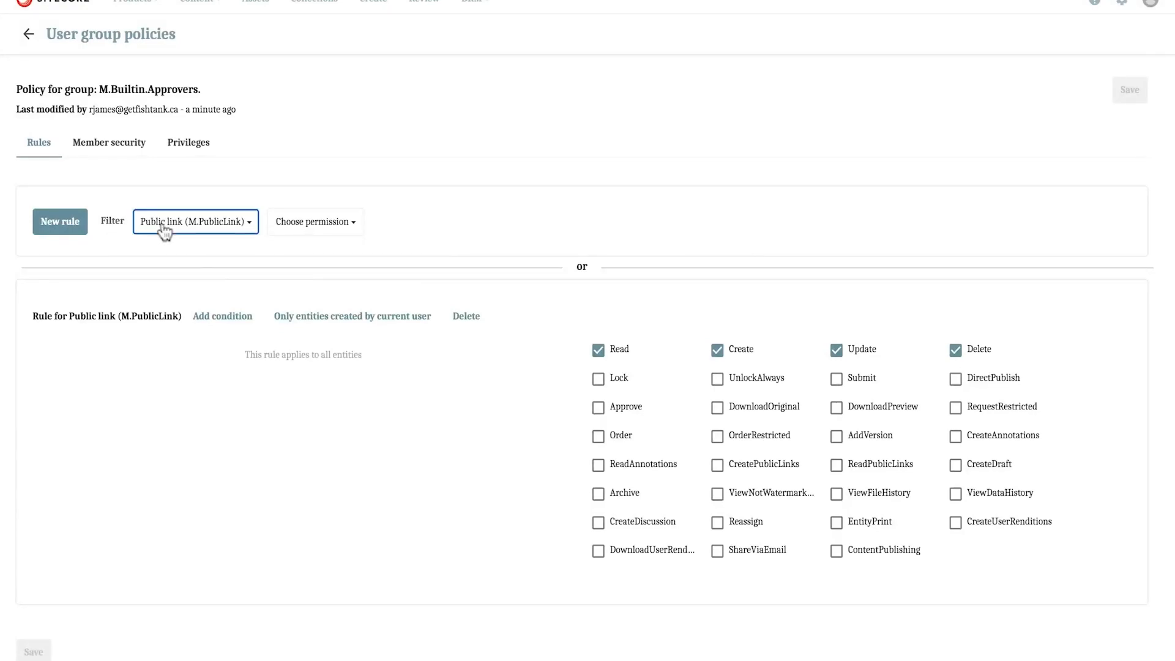
text(portal)
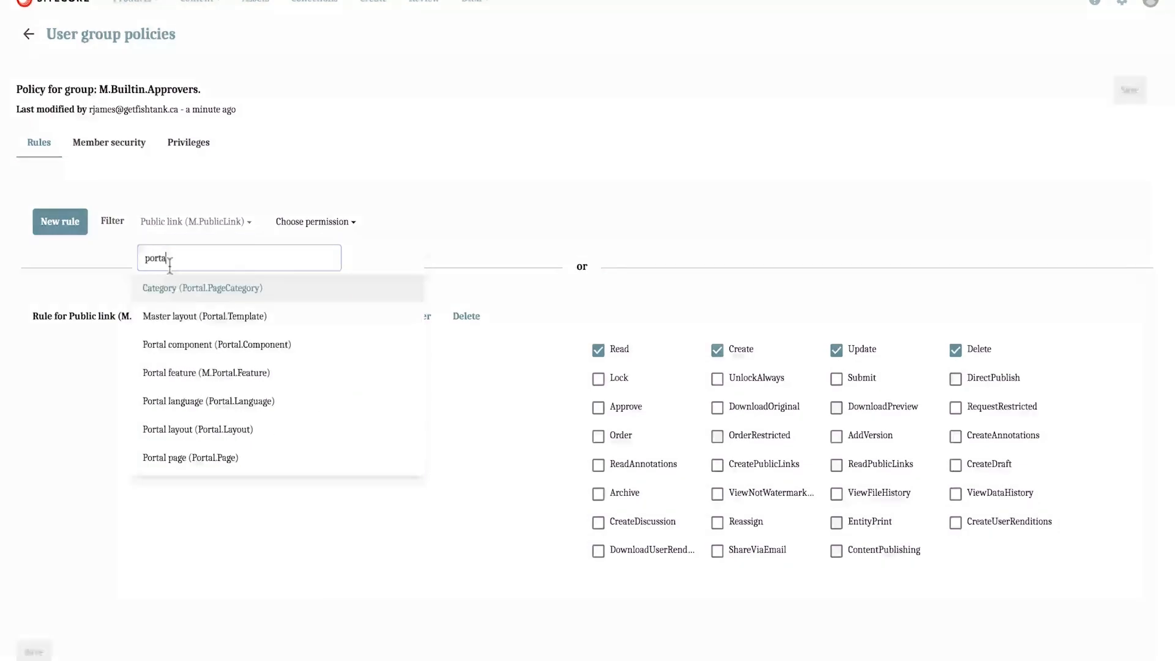
text(.page)
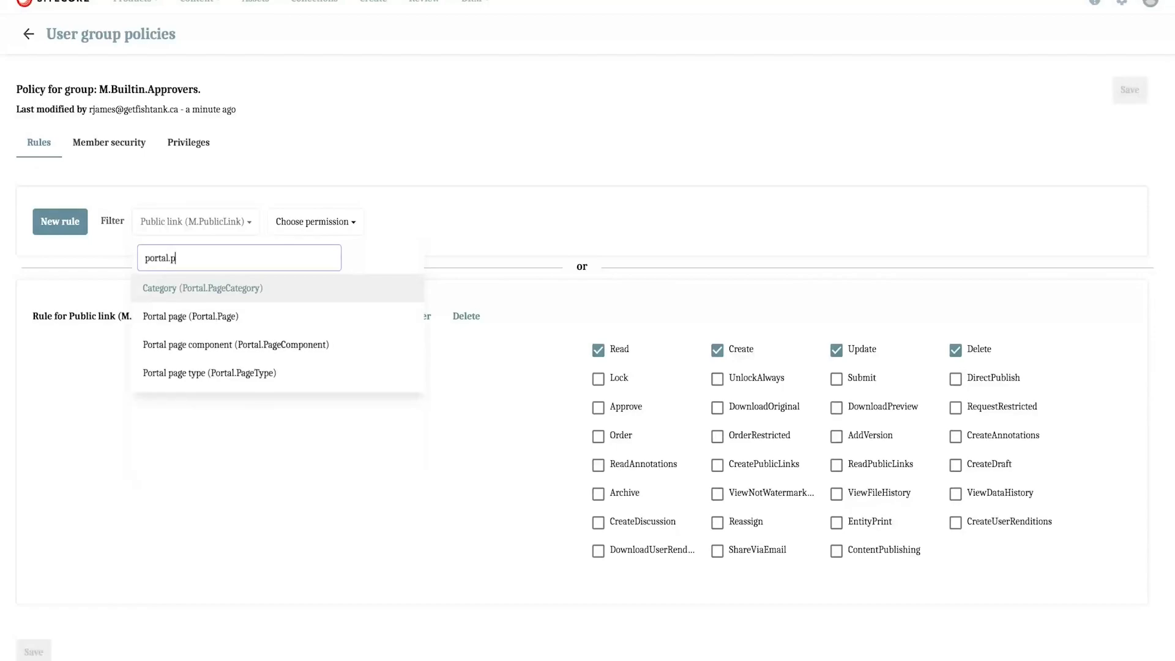
click(230, 325)
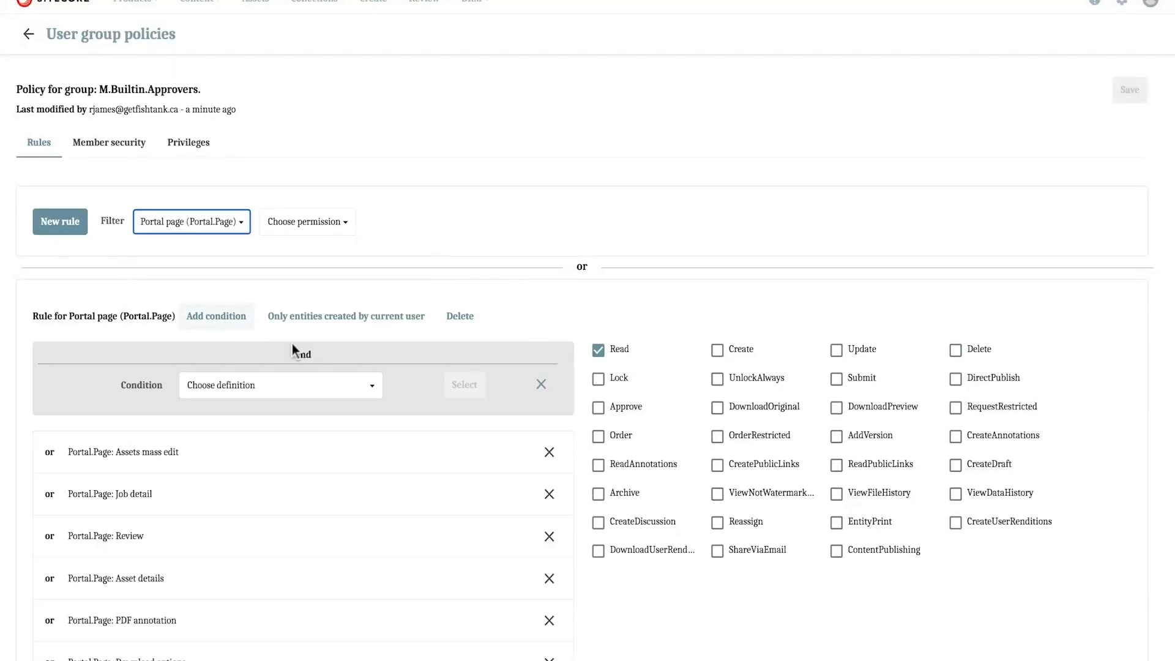
scroll(451, 457, down, 7)
scroll(451, 459, up, 4)
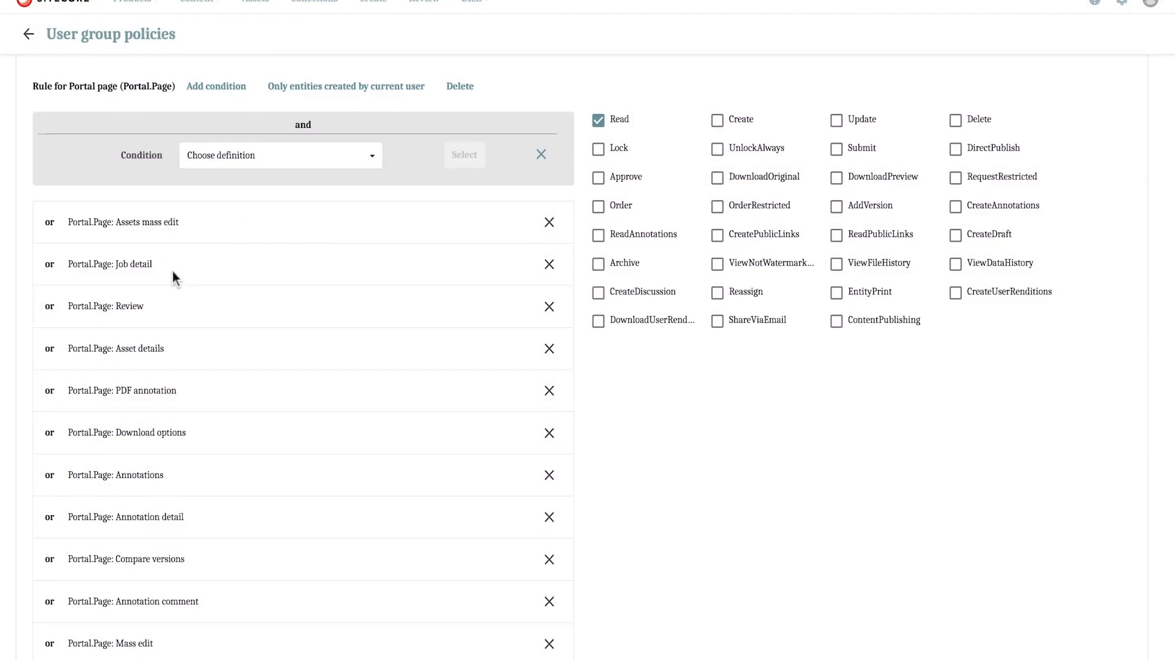
scroll(318, 554, up, 2)
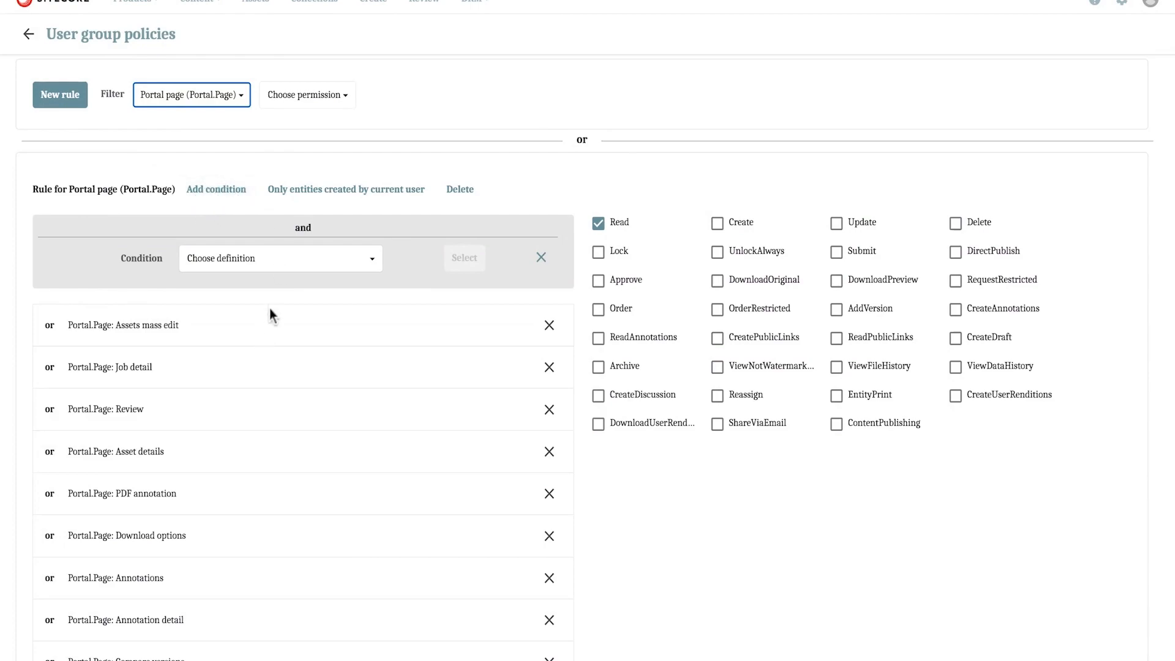
click(245, 268)
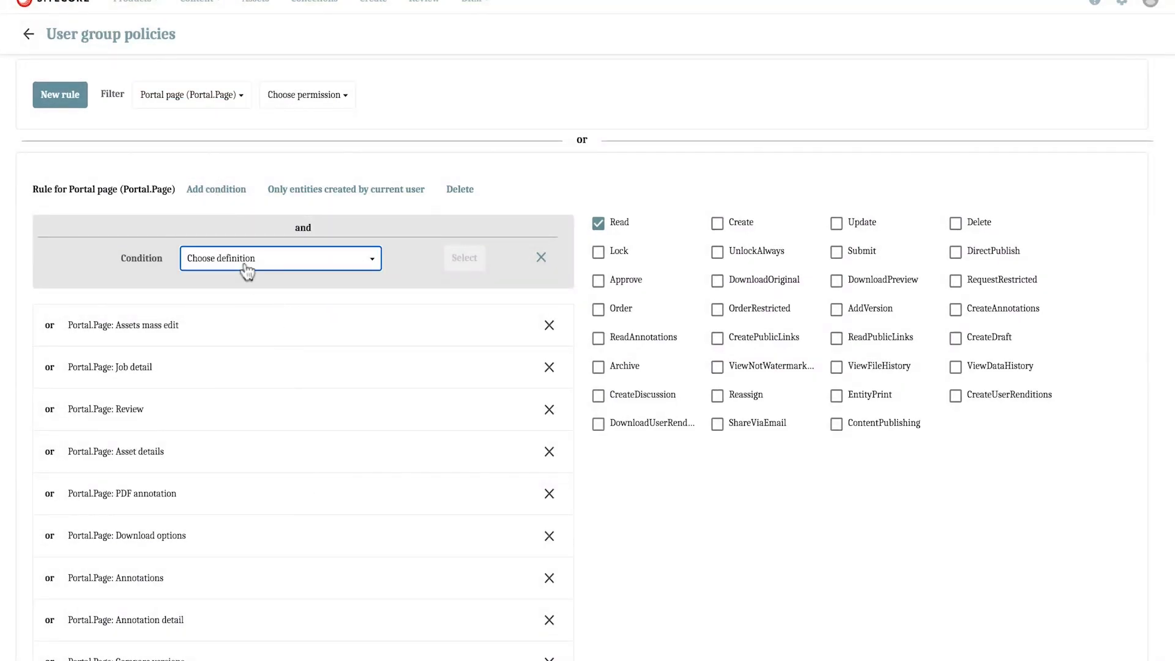
click(203, 196)
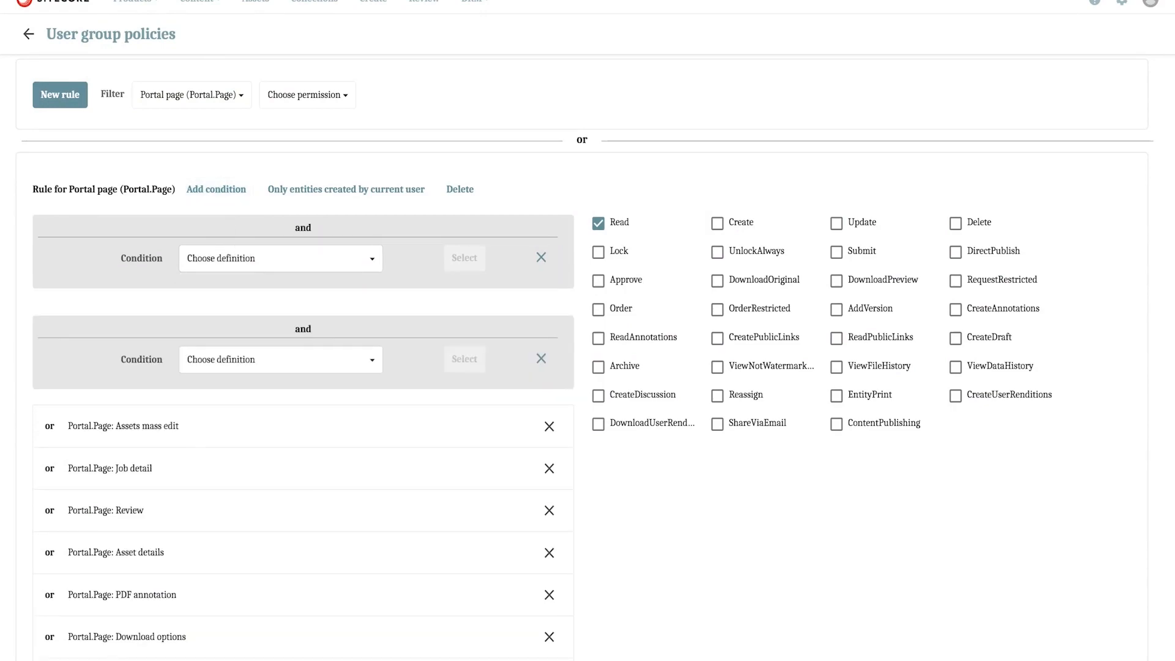
click(541, 257)
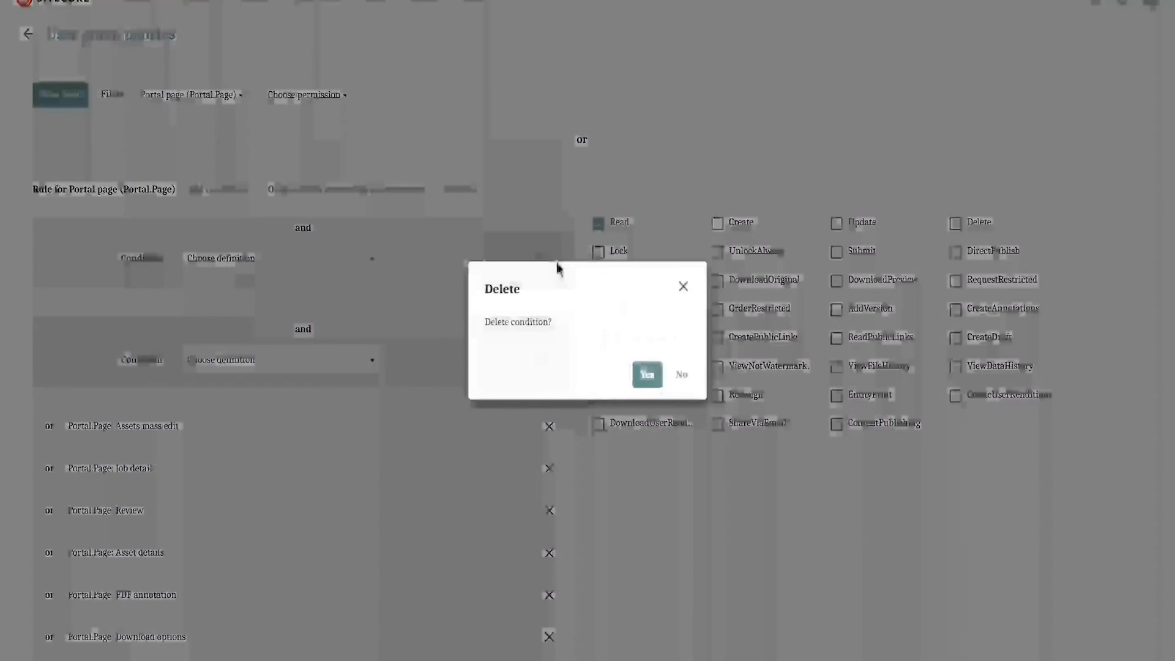
click(654, 381)
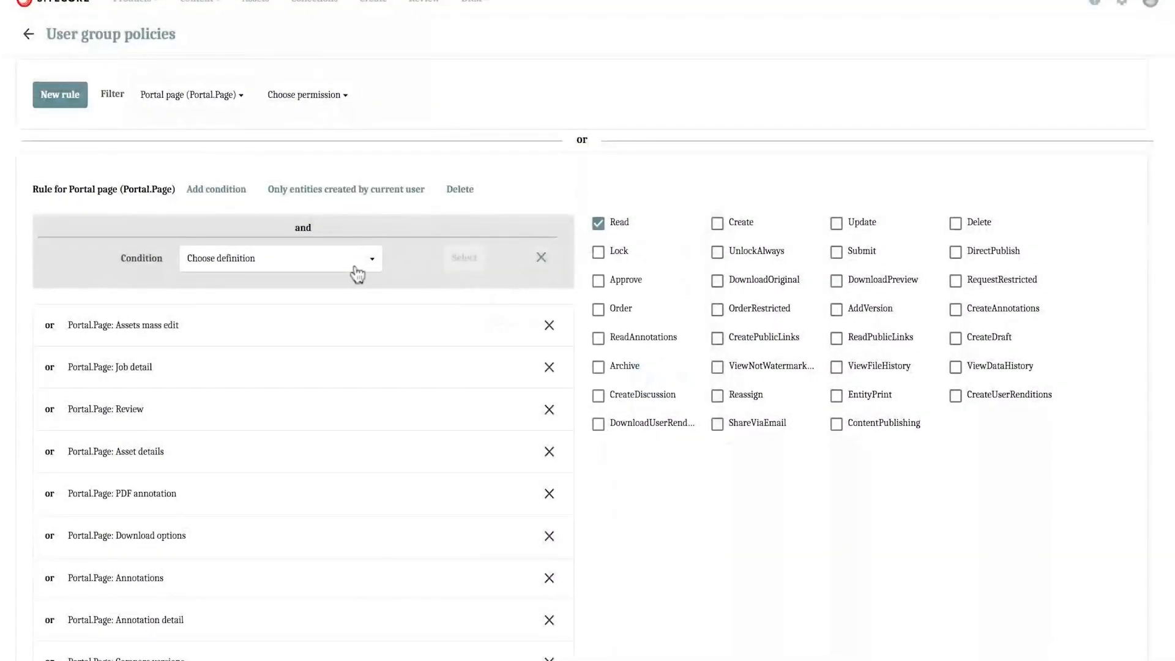
Step: Set the definition of the Portal page rule's existing condition to Portal page (Portal.Page)
click(357, 275)
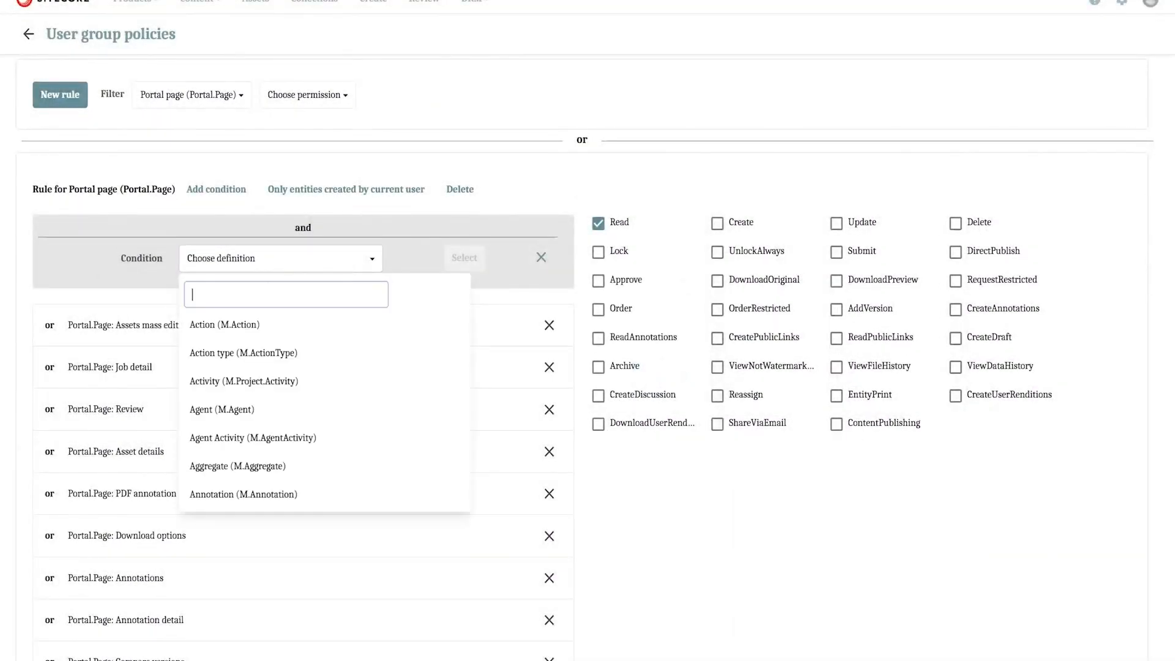
text(portal)
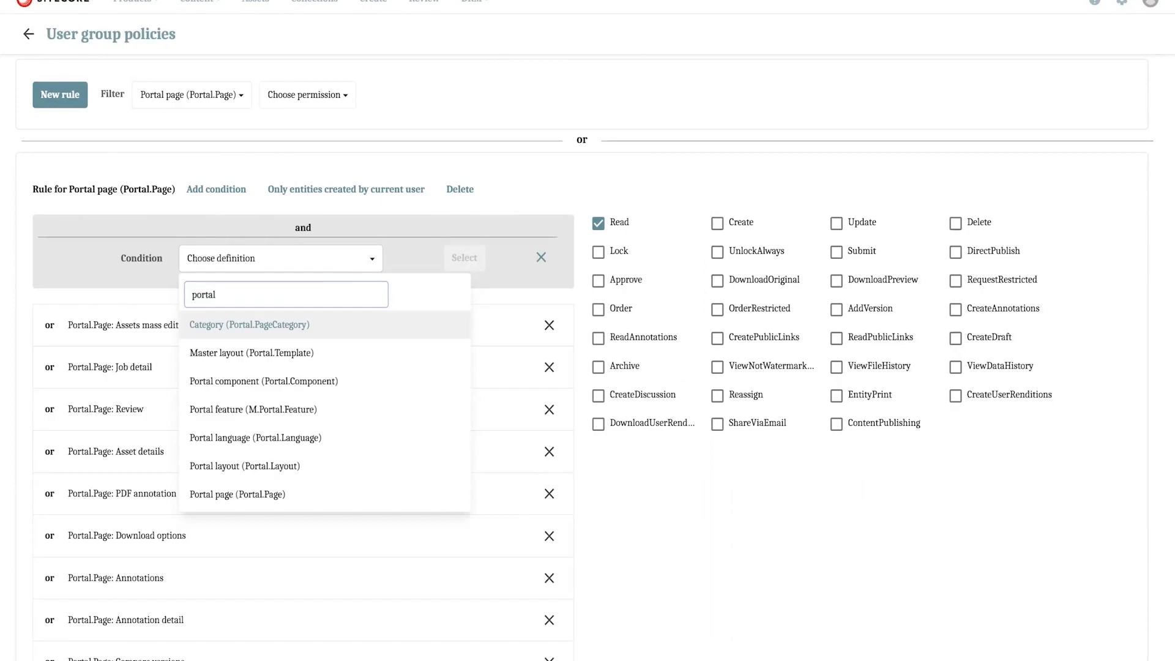
click(392, 494)
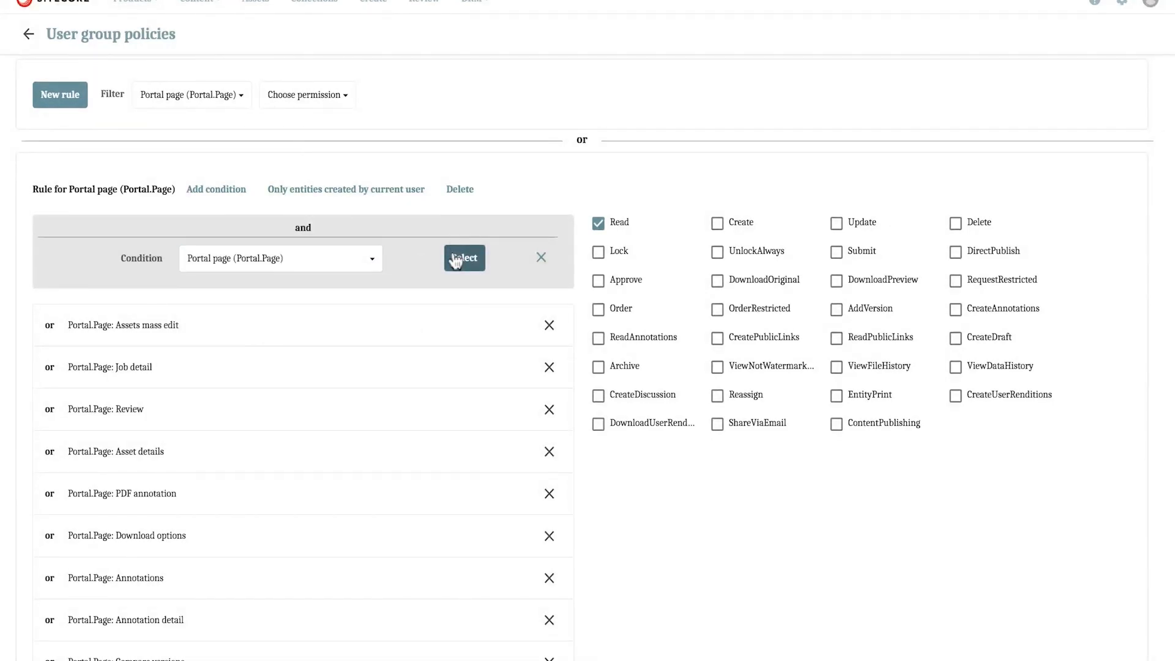
Step: Search the selectable pages for "sitecore dam" and add Sitecore DAM connect to the Portal page rule's condition
click(456, 260)
text(sitecore)
key(Return)
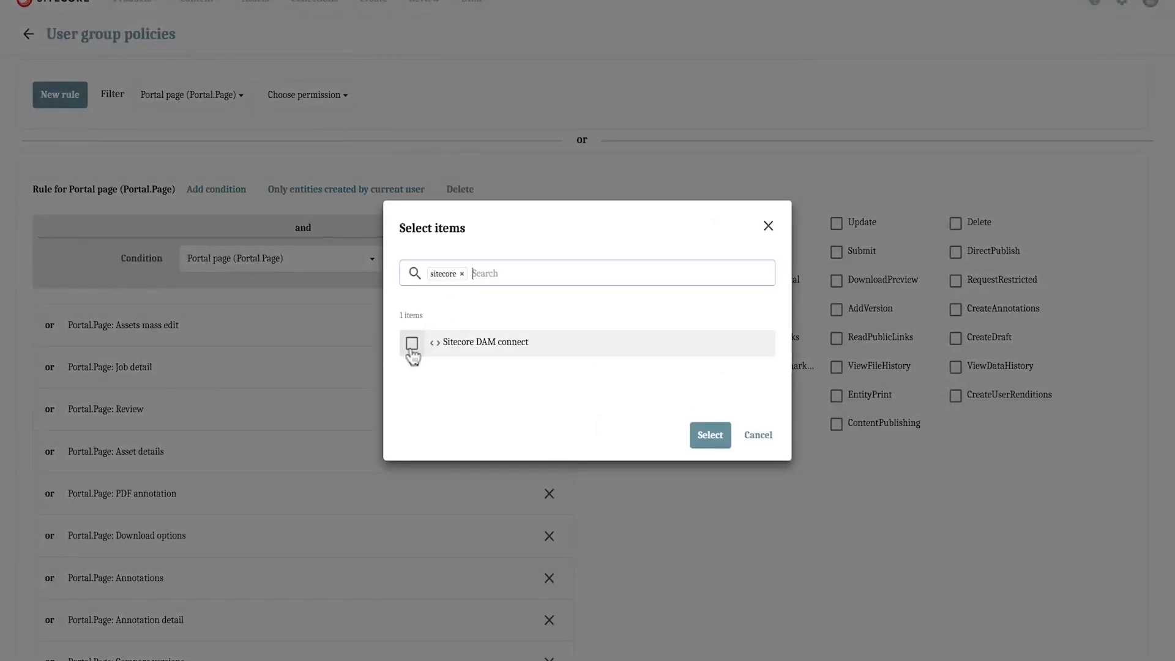
click(462, 274)
text(site)
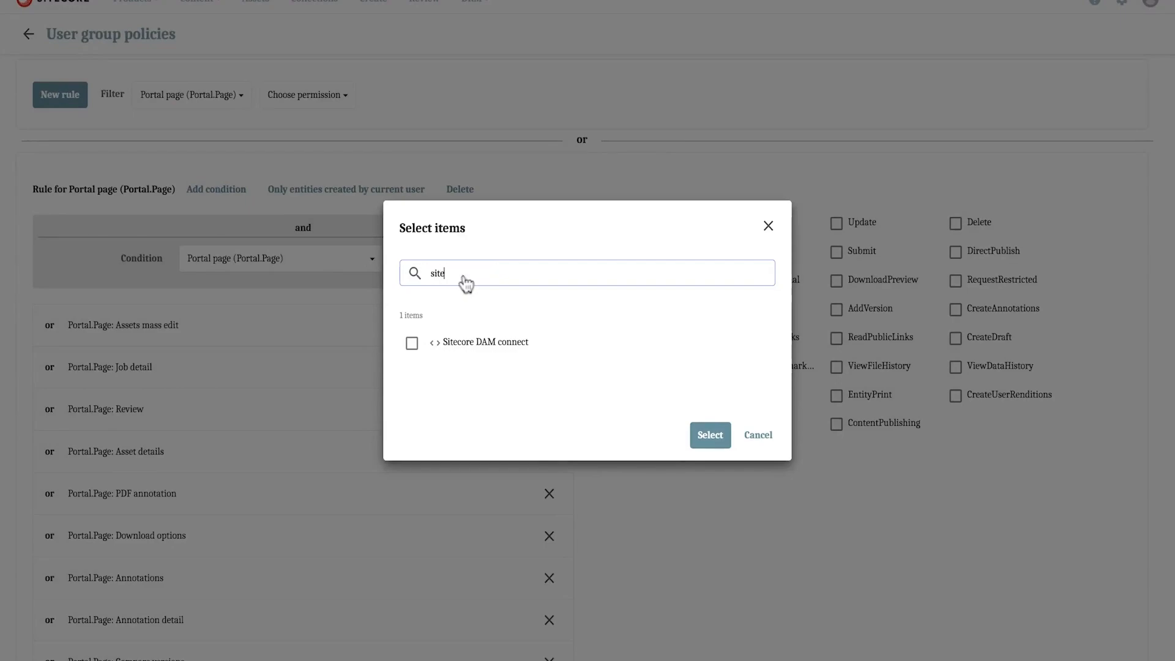
text(core dam)
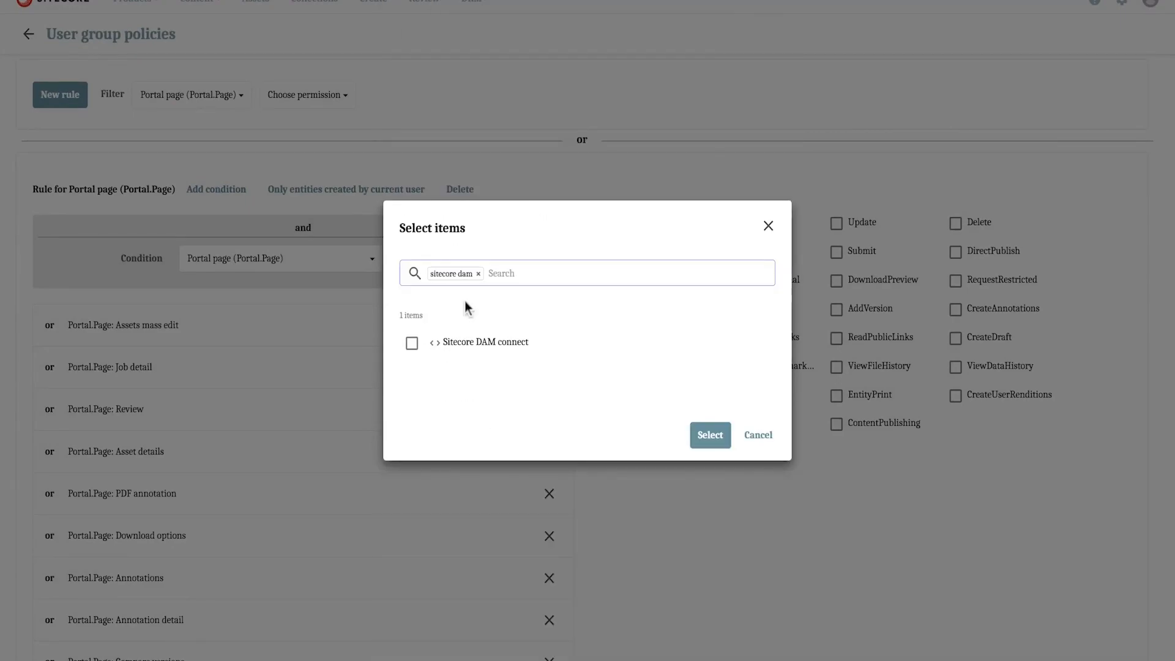
click(414, 349)
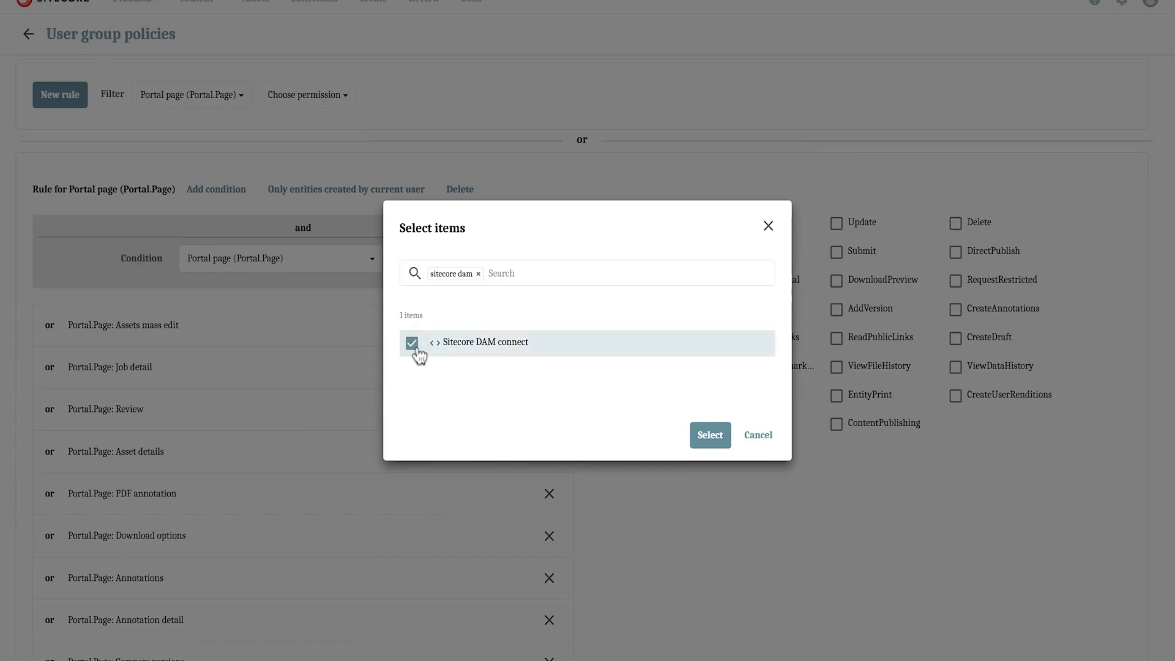
click(716, 443)
Step: Check the Portal page rule's page list and Read permission, and save the policy
scroll(405, 388, down, 6)
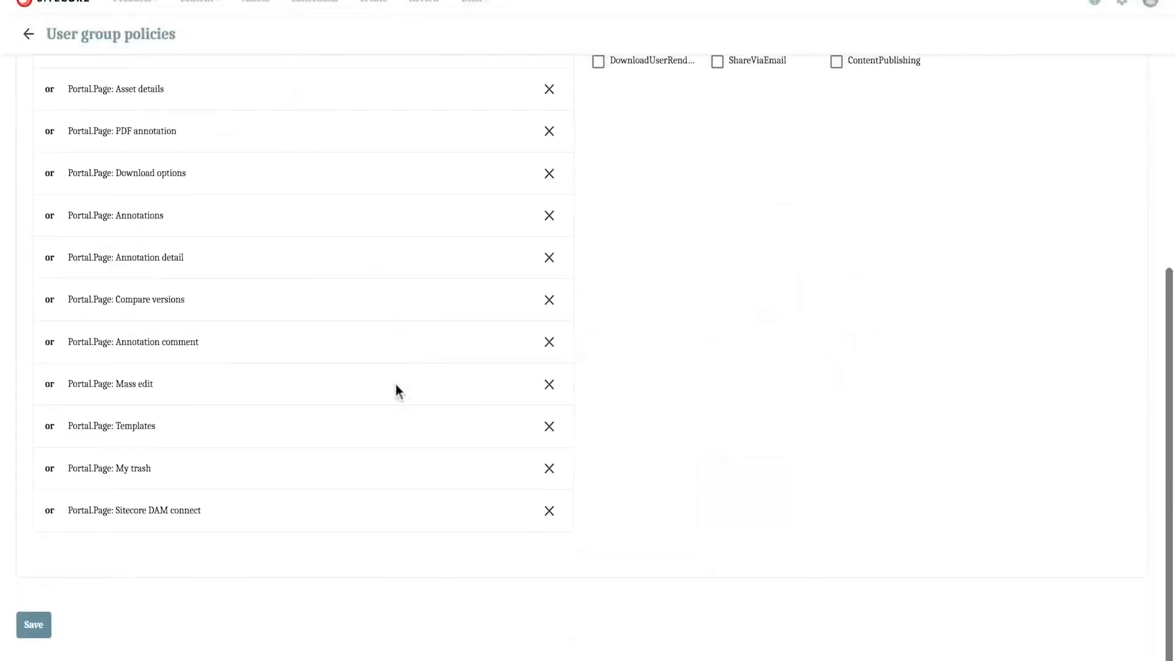
scroll(395, 383, up, 1)
scroll(228, 538, up, 8)
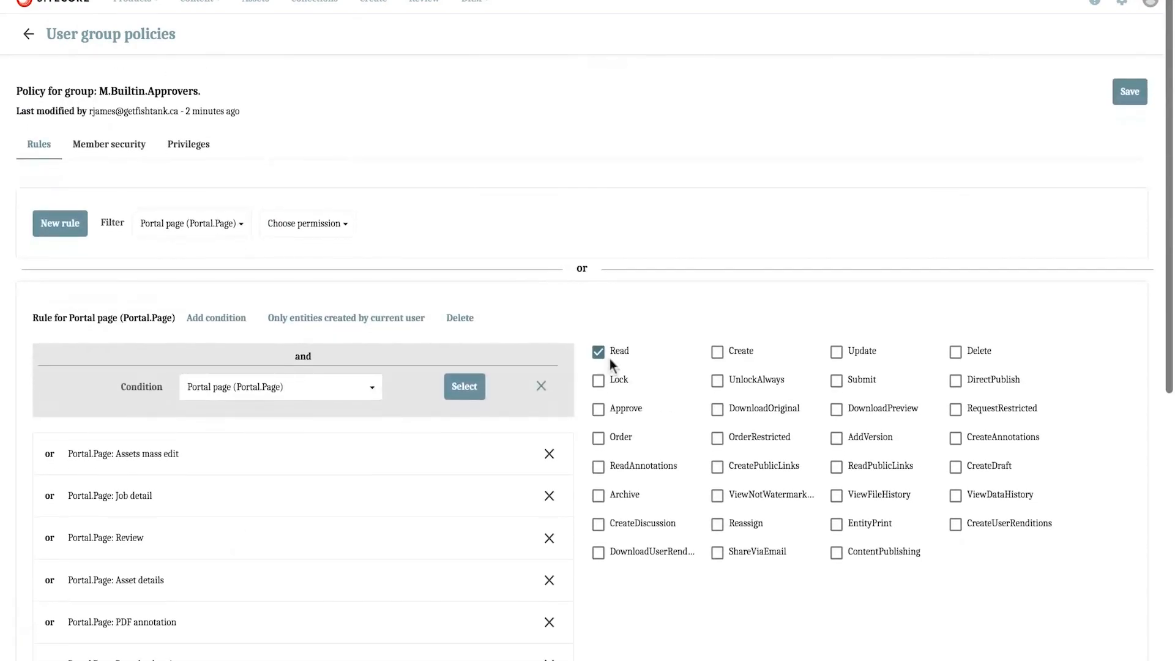
scroll(611, 362, down, 8)
click(34, 640)
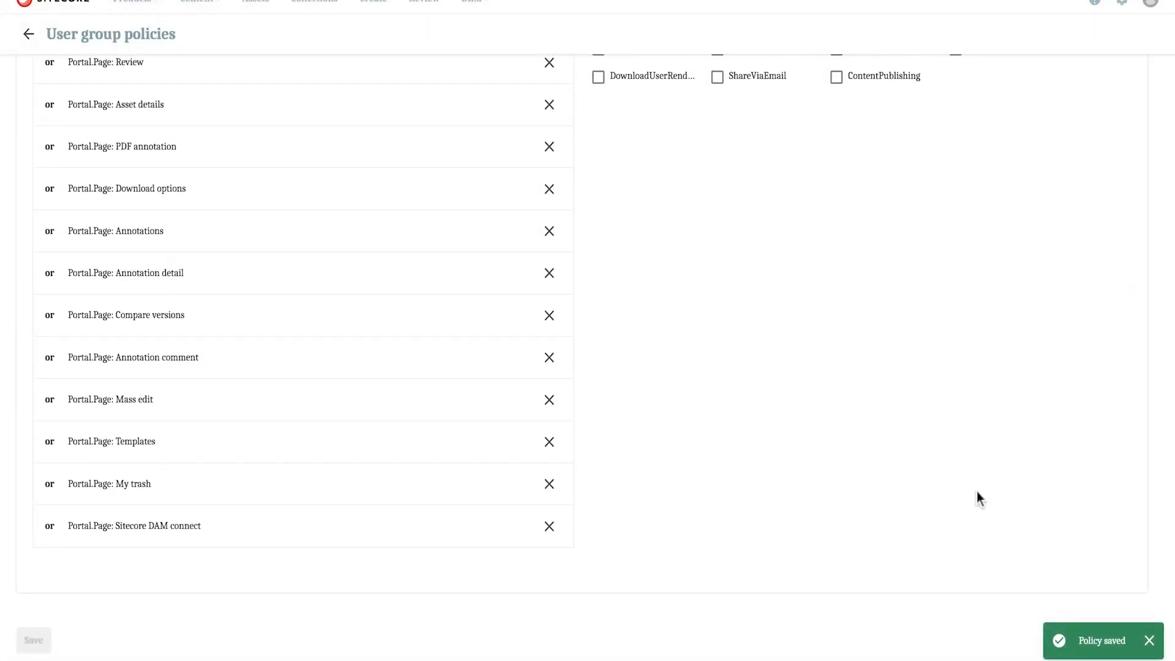